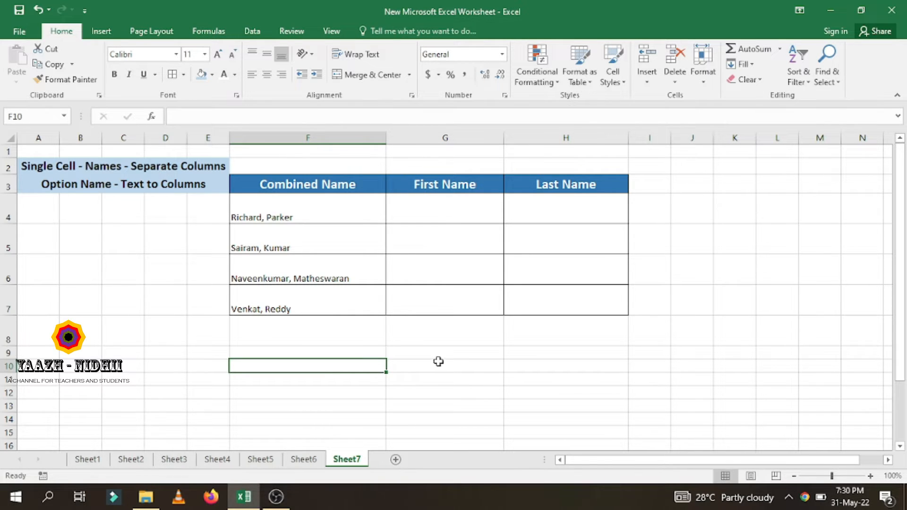
click(301, 183)
mouse_move(301, 183)
mouse_down()
mouse_move(314, 278)
mouse_move(531, 298)
mouse_up()
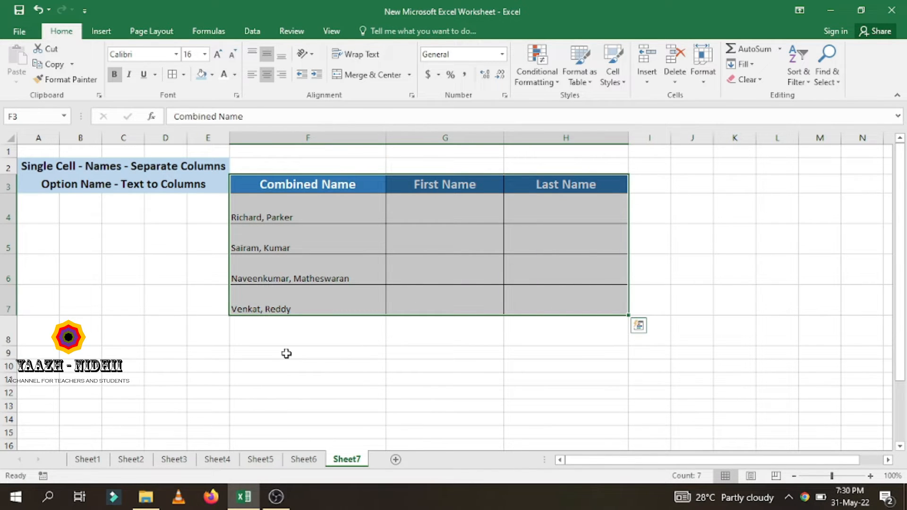
click(286, 353)
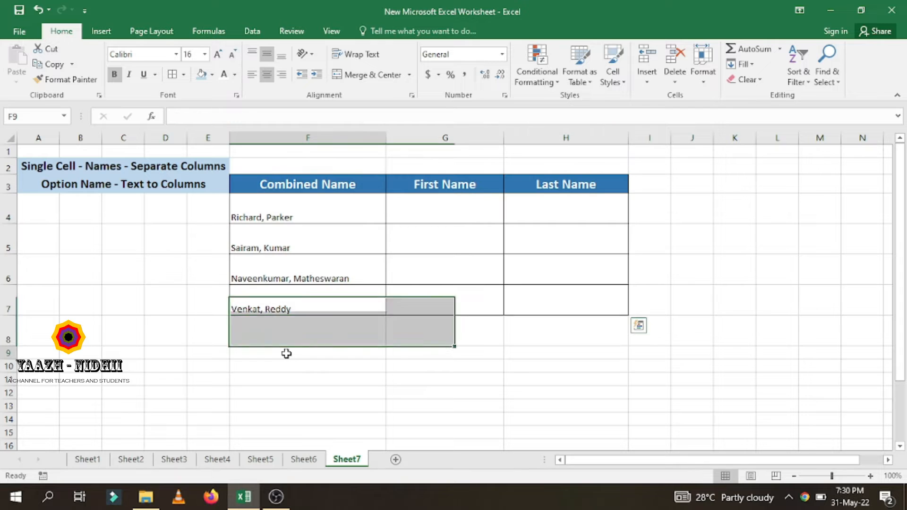
click(269, 215)
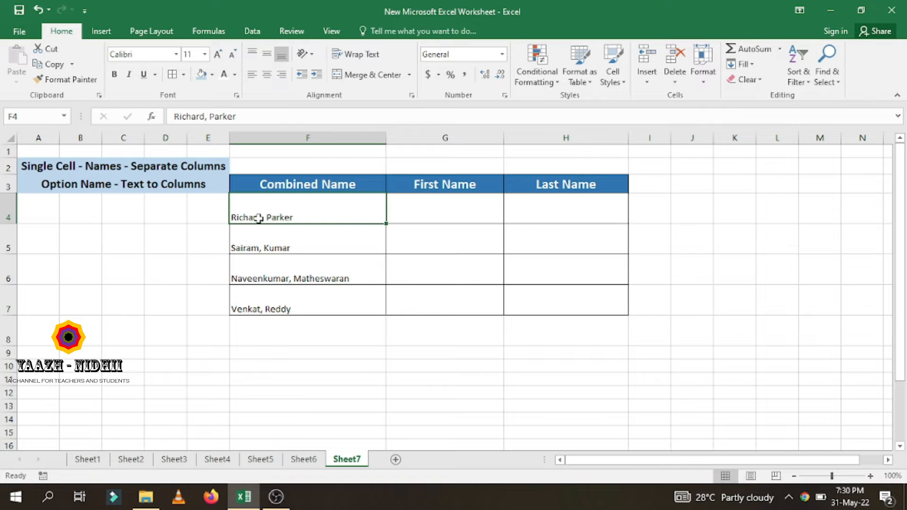
click(470, 220)
click(560, 215)
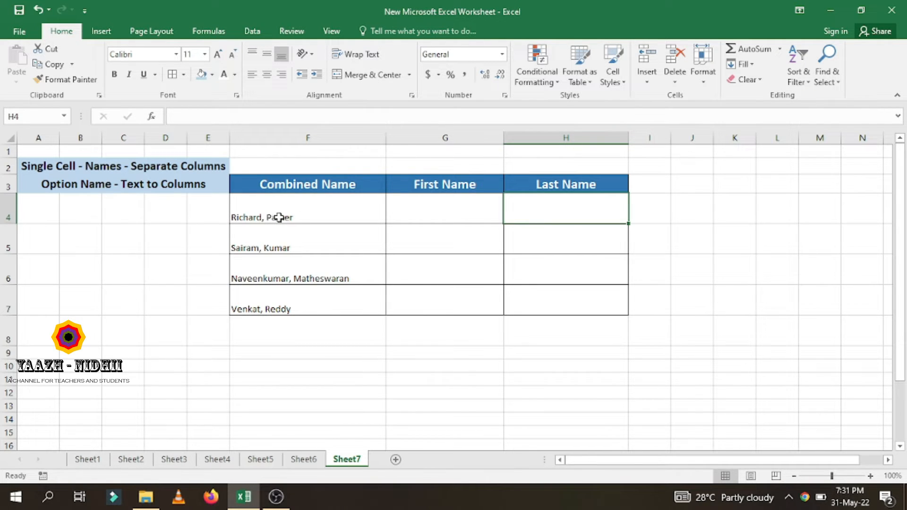
click(298, 235)
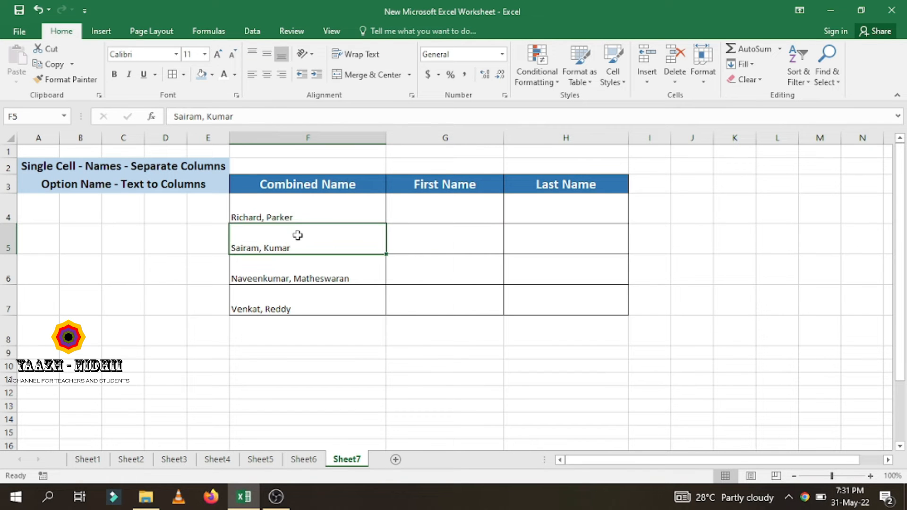
Step: Start Text to Columns on the combined name in cell F4 as delimited data, with comma and space as delimiters
click(297, 208)
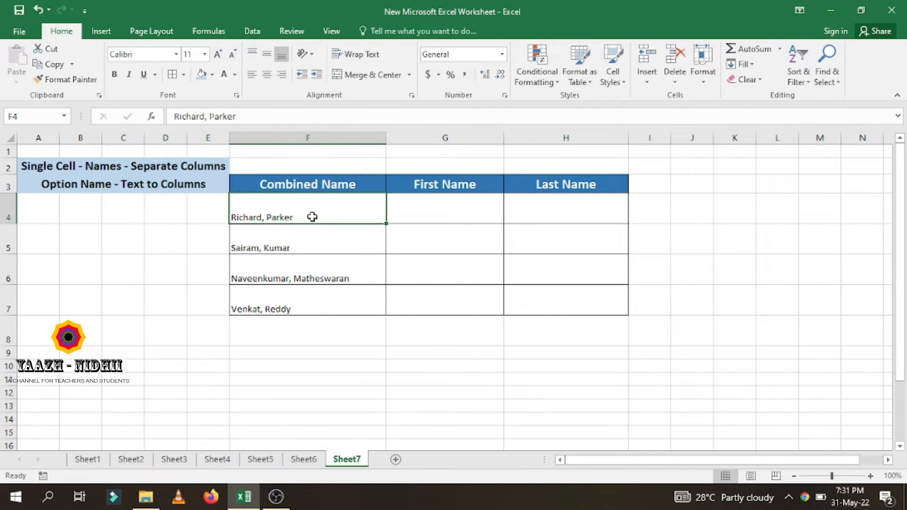
click(254, 32)
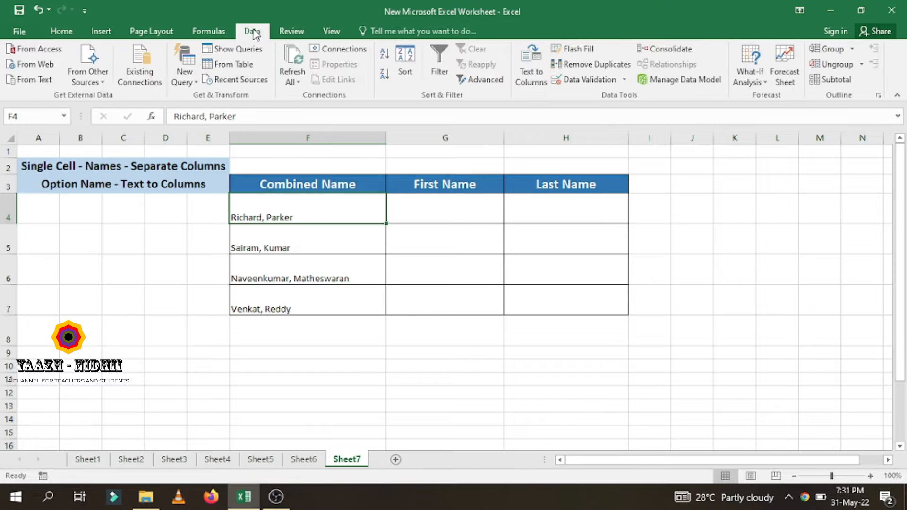
click(533, 72)
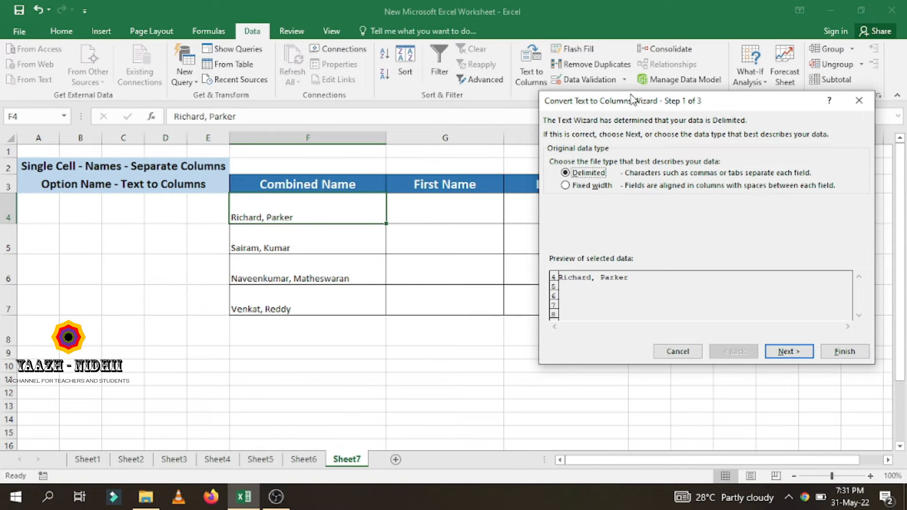
drag(615, 103, 565, 100)
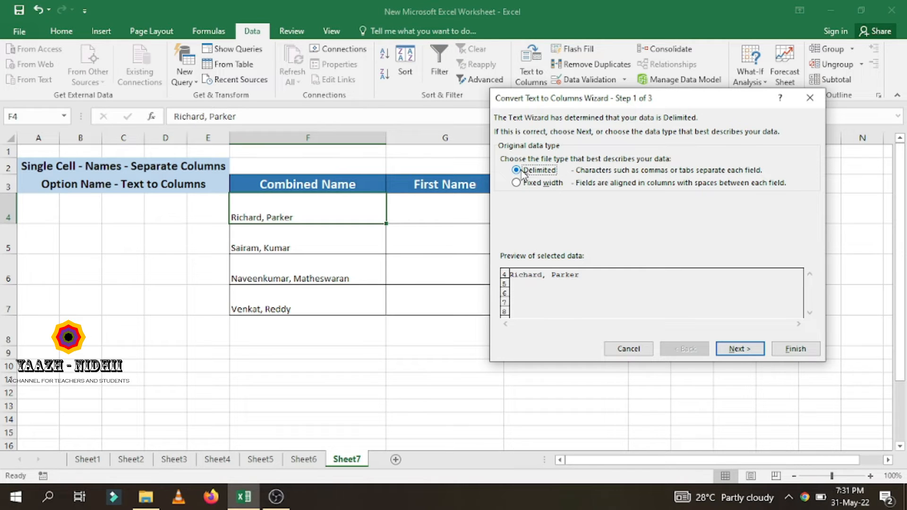
click(751, 353)
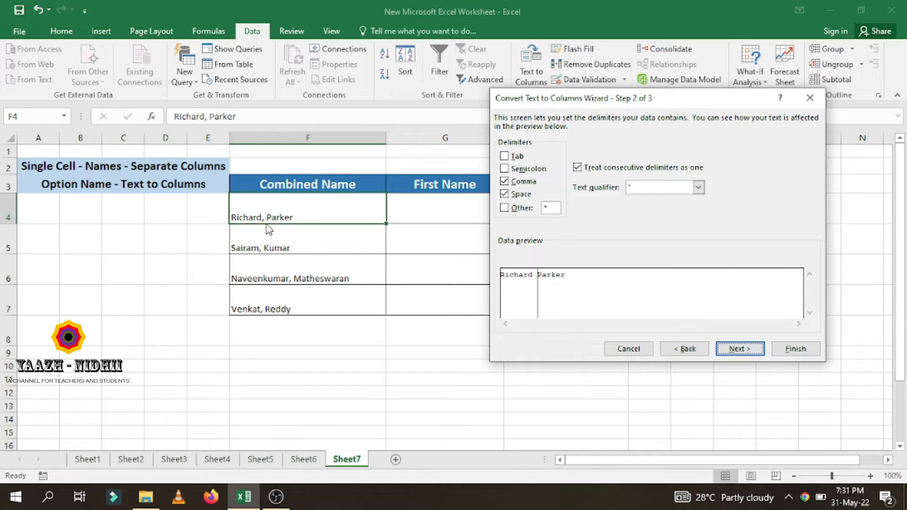
click(504, 181)
click(504, 195)
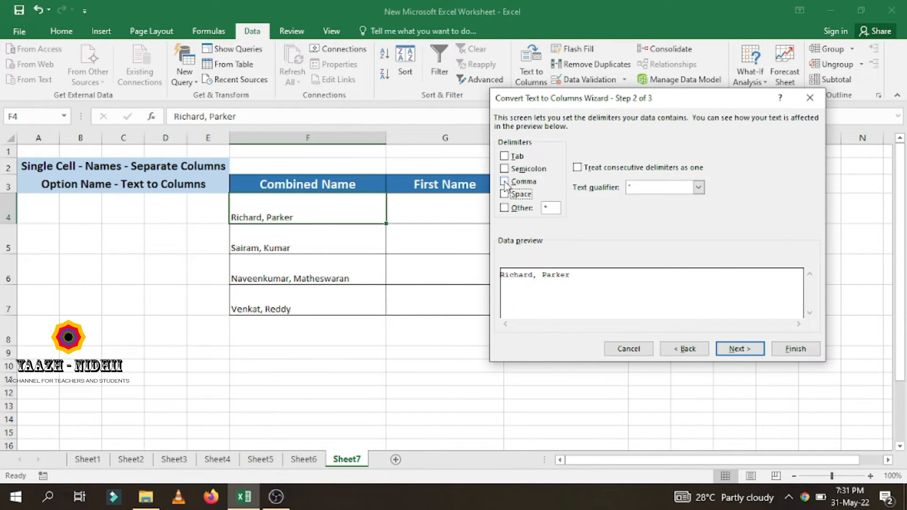
click(504, 182)
click(504, 194)
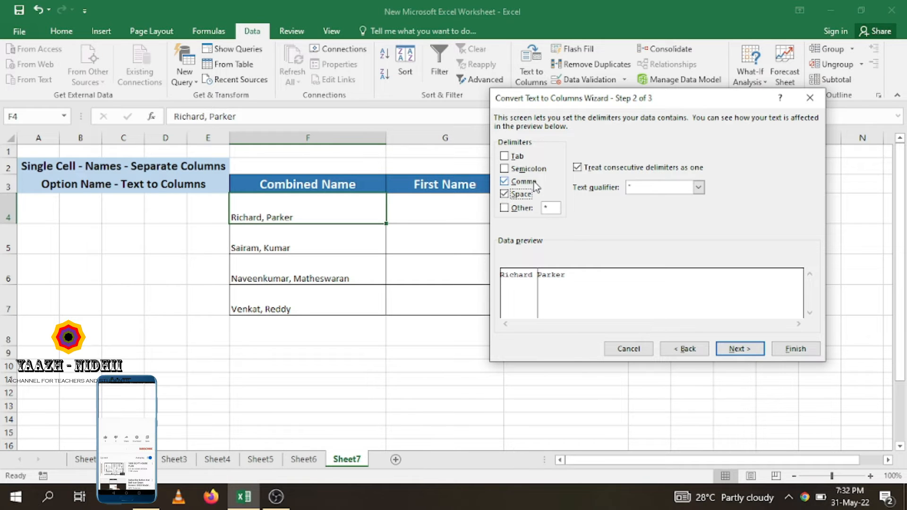
click(739, 350)
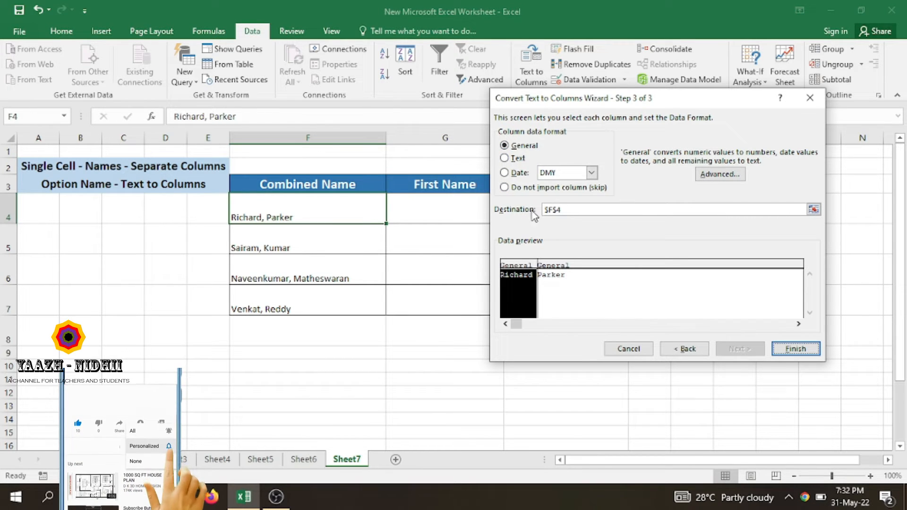
Step: Set the split's destination to cell G4 and finish the conversion, accepting replacement of the existing data
drag(623, 101, 733, 93)
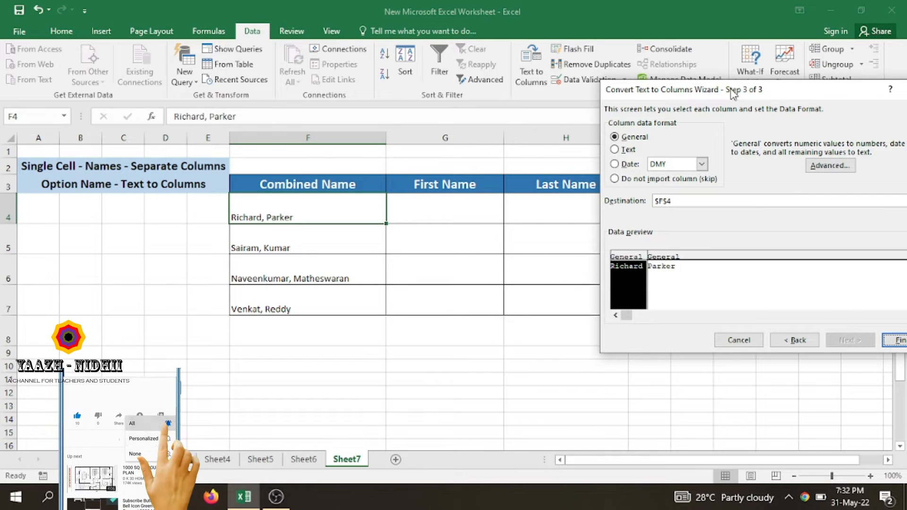
click(653, 202)
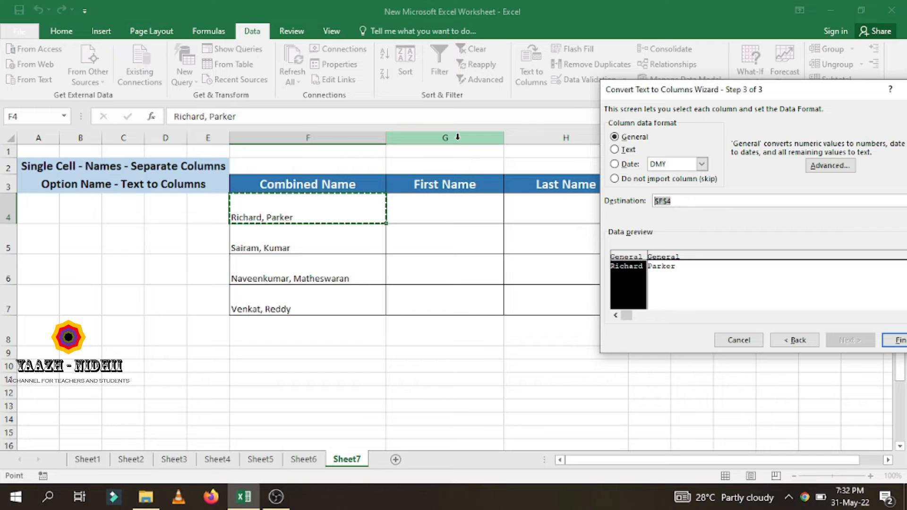
click(445, 213)
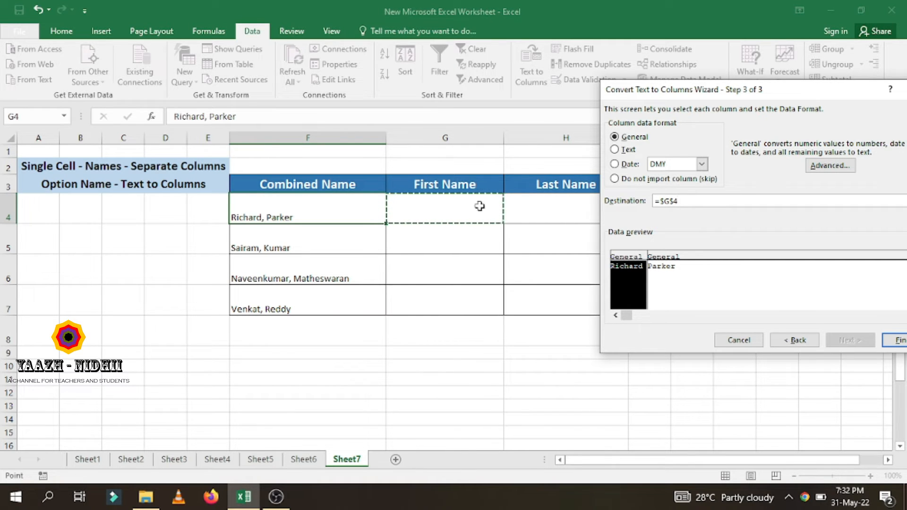
drag(786, 91, 637, 92)
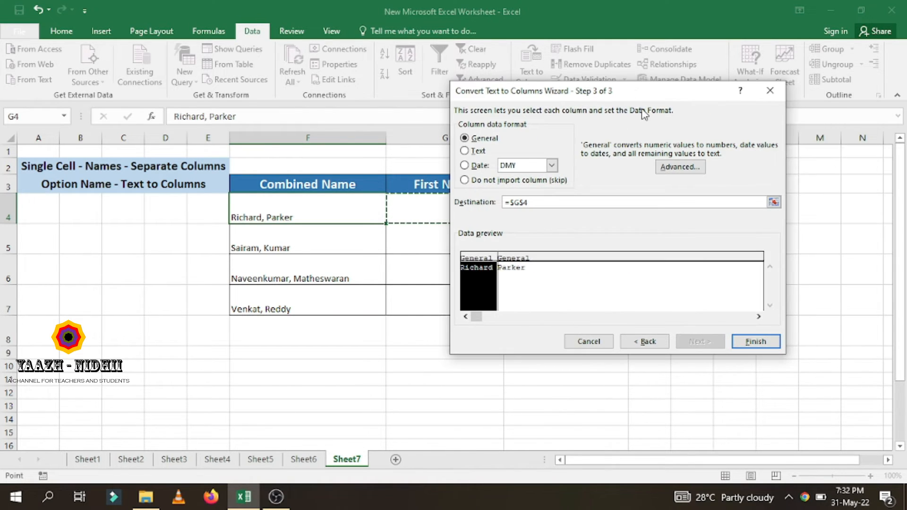
click(756, 343)
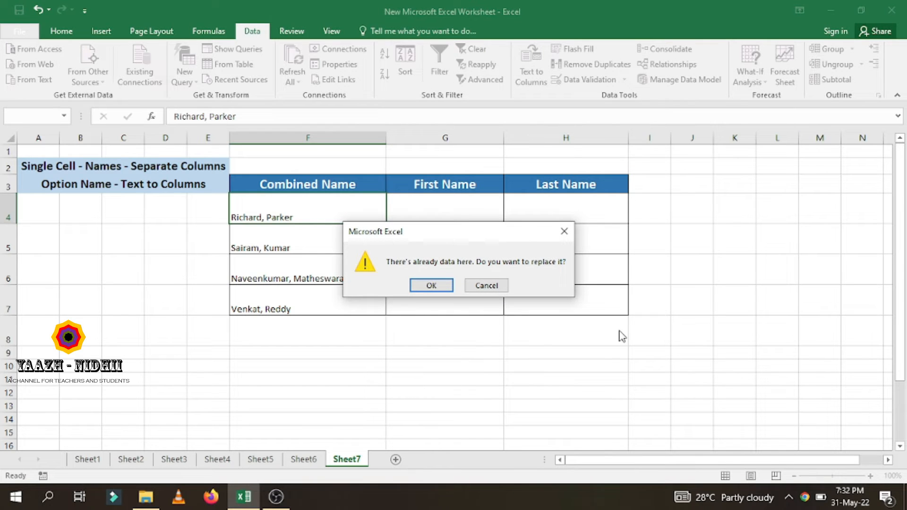
click(429, 286)
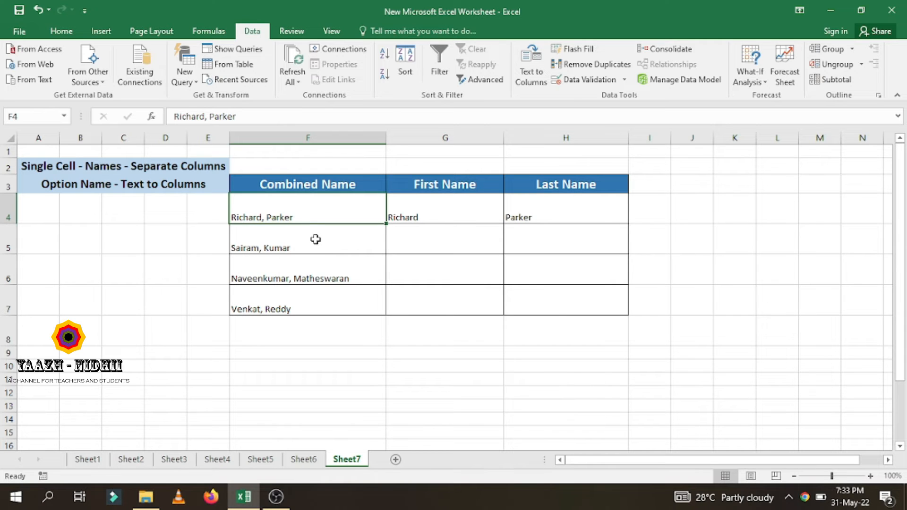
Step: Split the combined names in F5:F7 with Text to Columns as comma- and space-delimited data into destination G5:G7, replacing existing data
drag(320, 240, 324, 307)
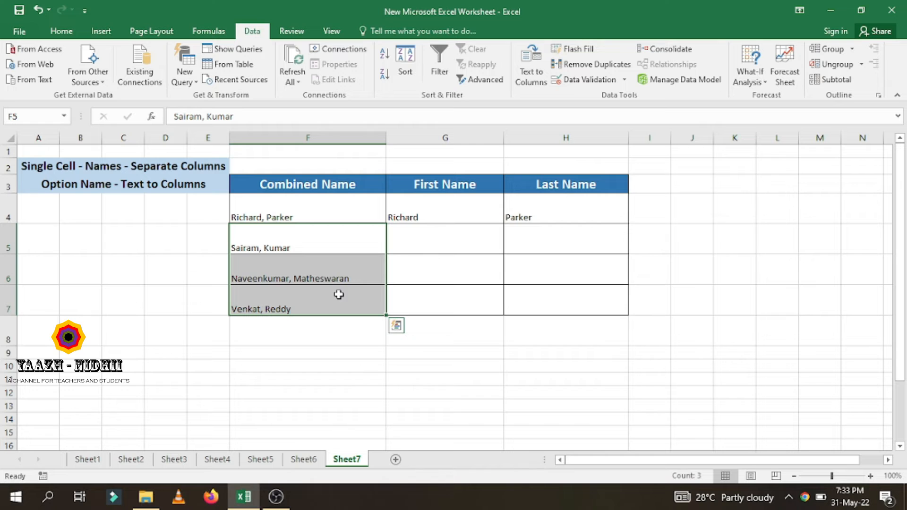
click(534, 81)
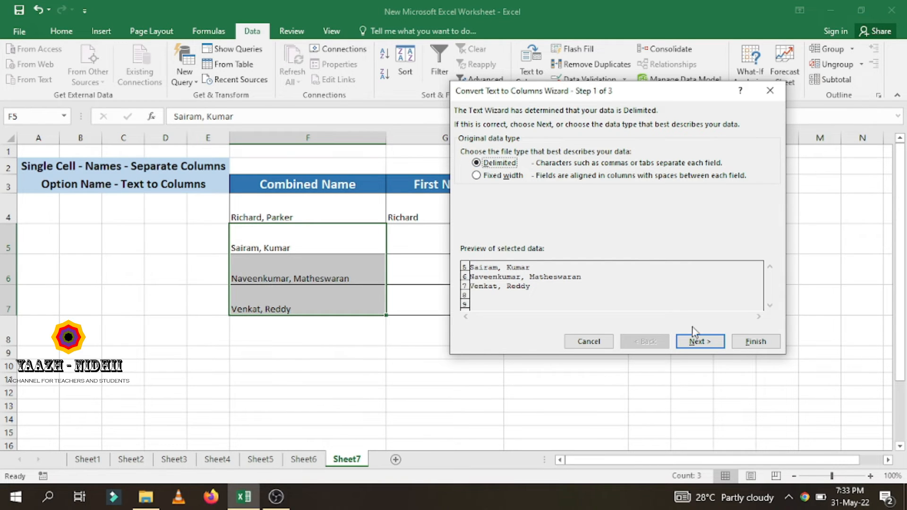
click(708, 343)
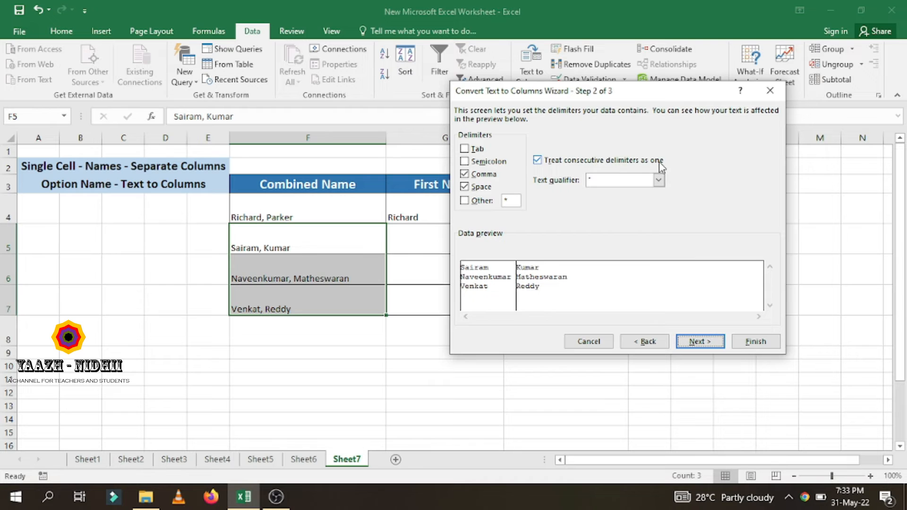
click(701, 342)
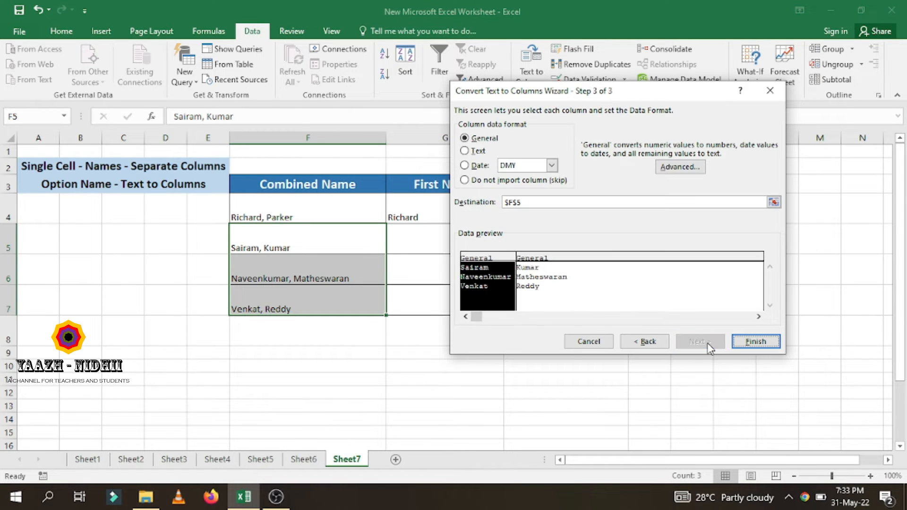
click(528, 203)
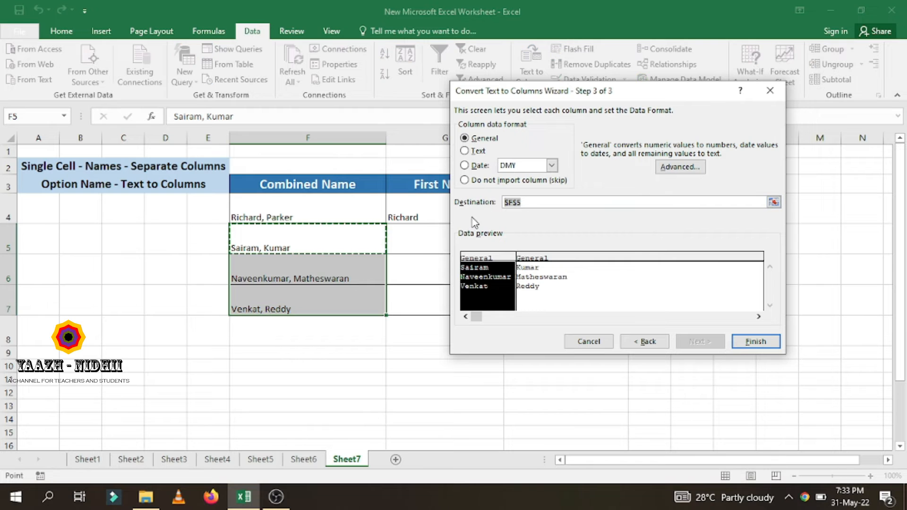
drag(420, 251, 421, 303)
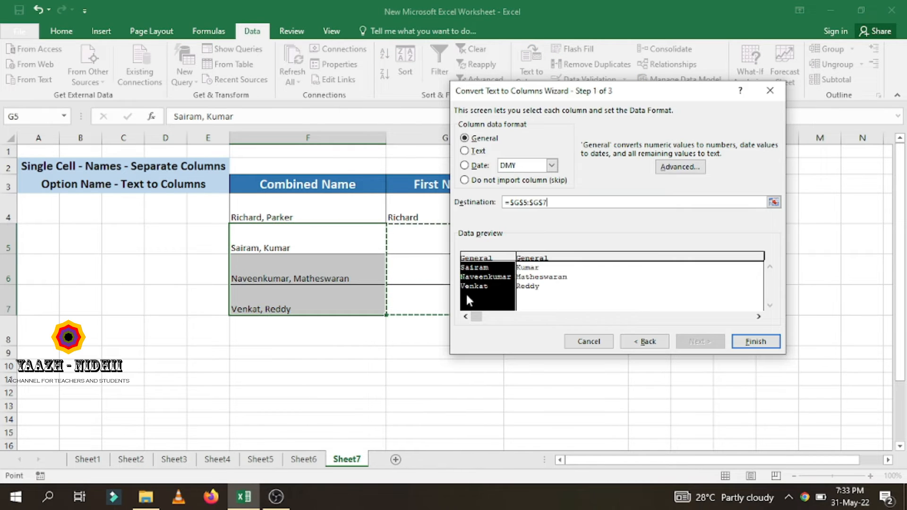
click(743, 345)
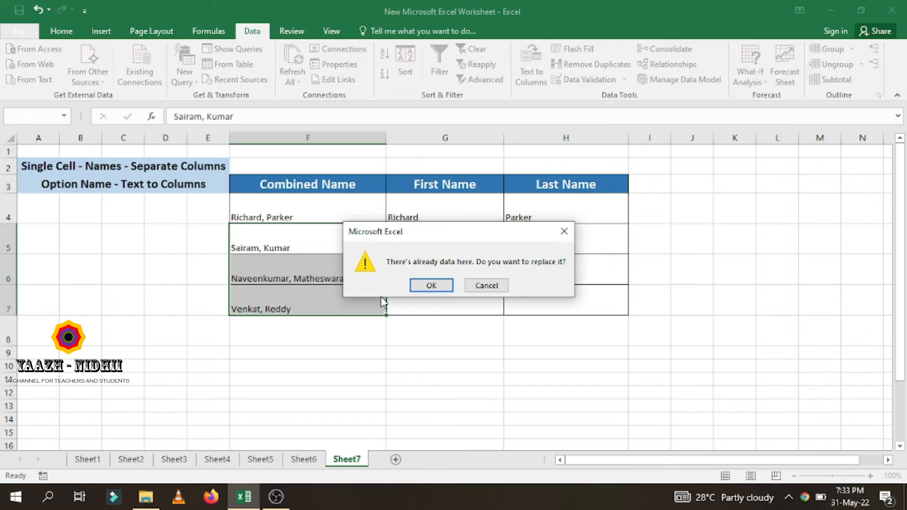
click(440, 288)
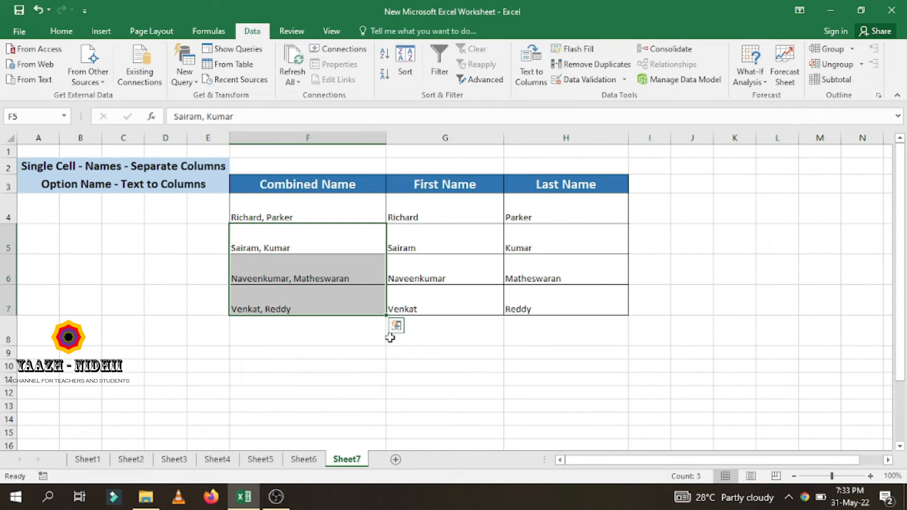
Step: Clear the first and last names in F4:G7 on Sheet6
click(311, 462)
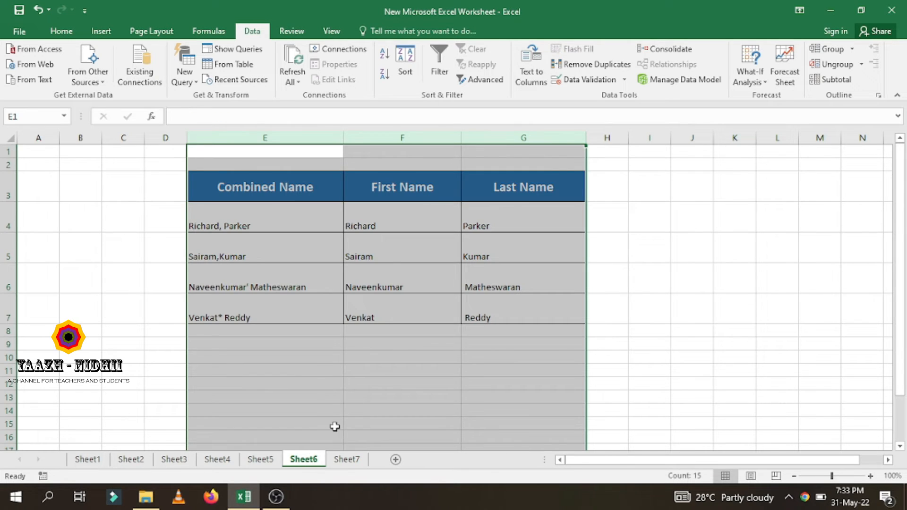
click(375, 318)
drag(391, 223, 510, 301)
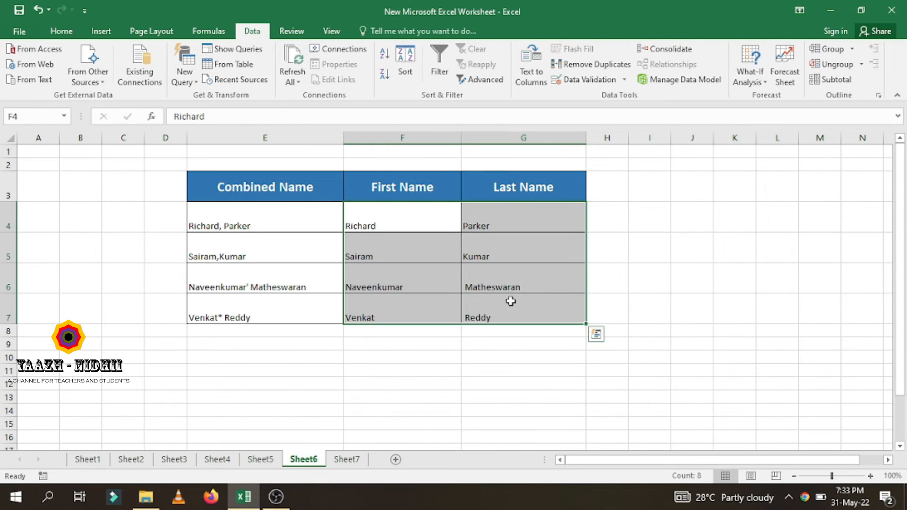
key(Delete)
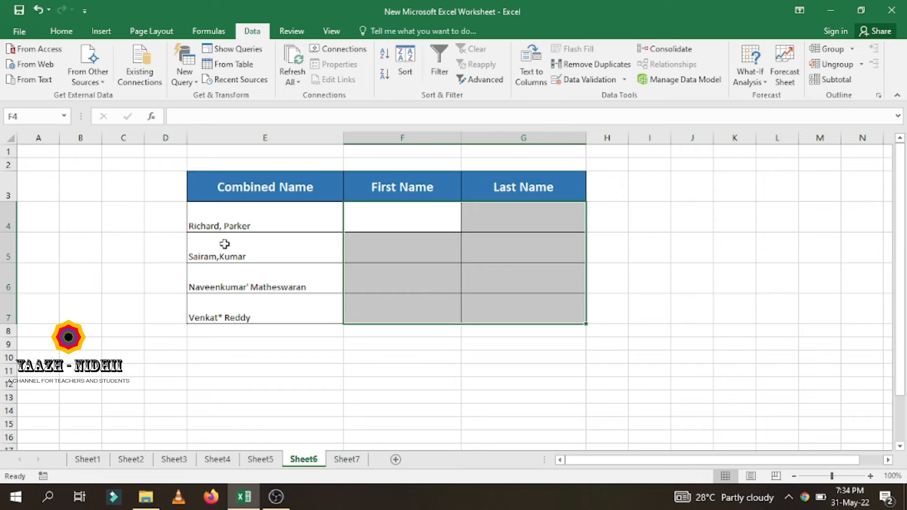
Step: Start Text to Columns on the combined name in E4 as delimited data, with comma and space as delimiters
click(215, 232)
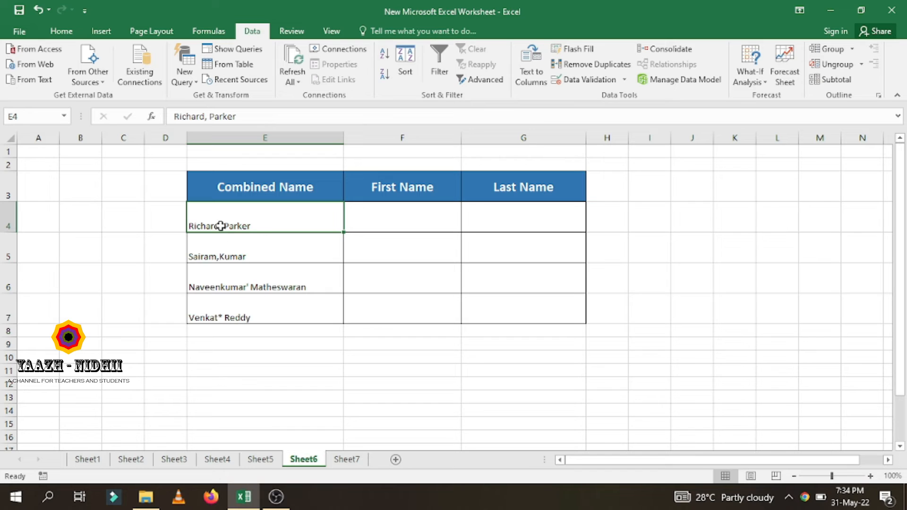
click(212, 259)
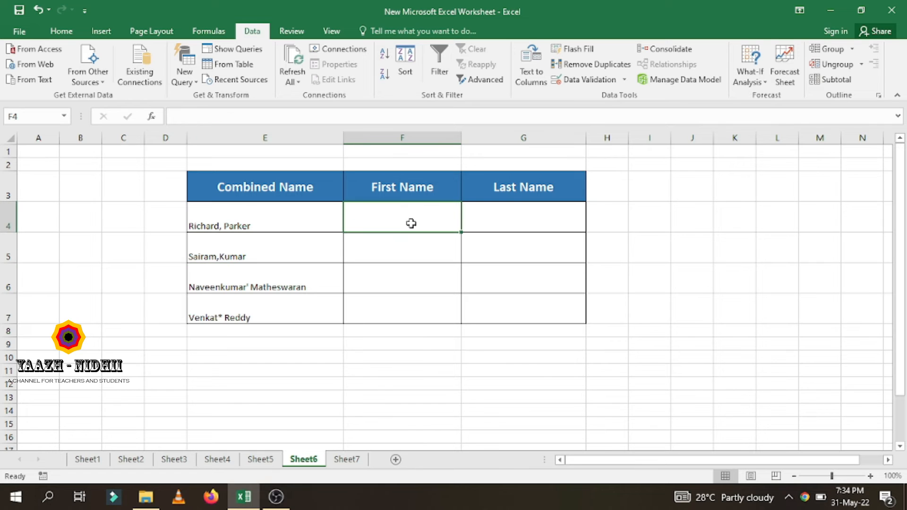
click(297, 225)
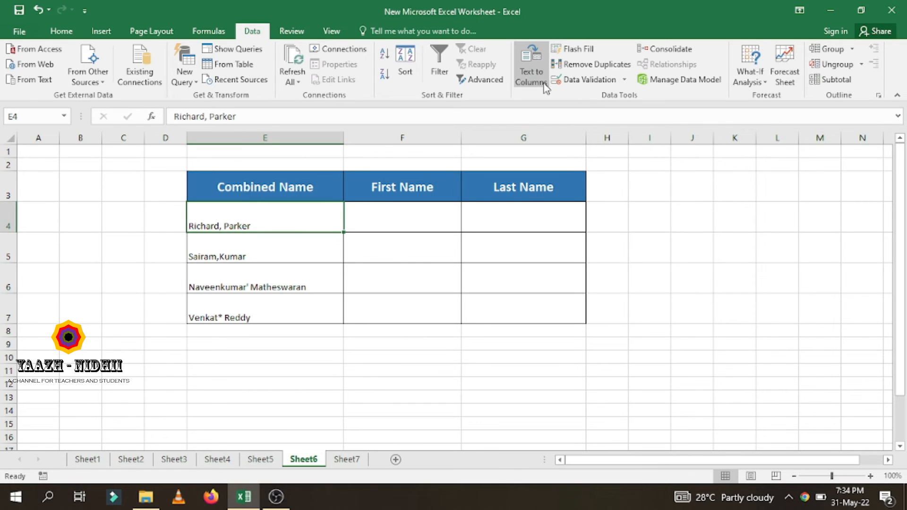
click(531, 83)
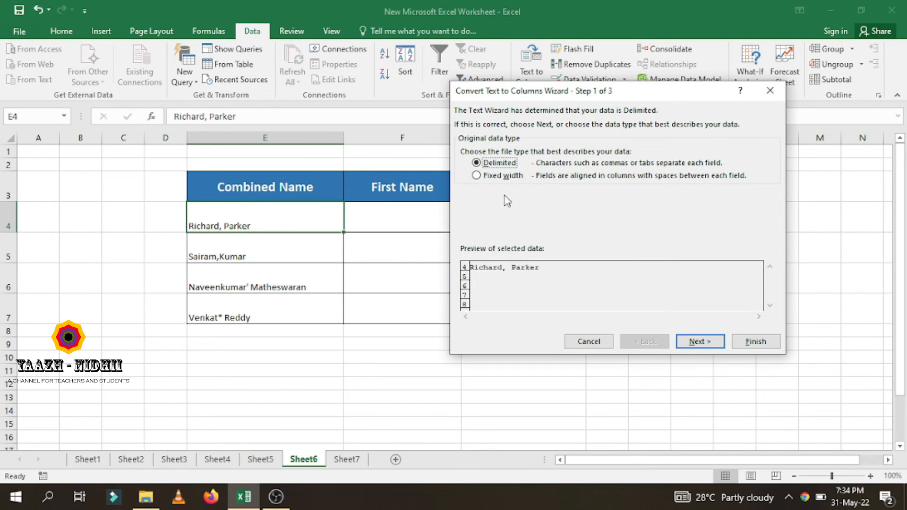
click(710, 345)
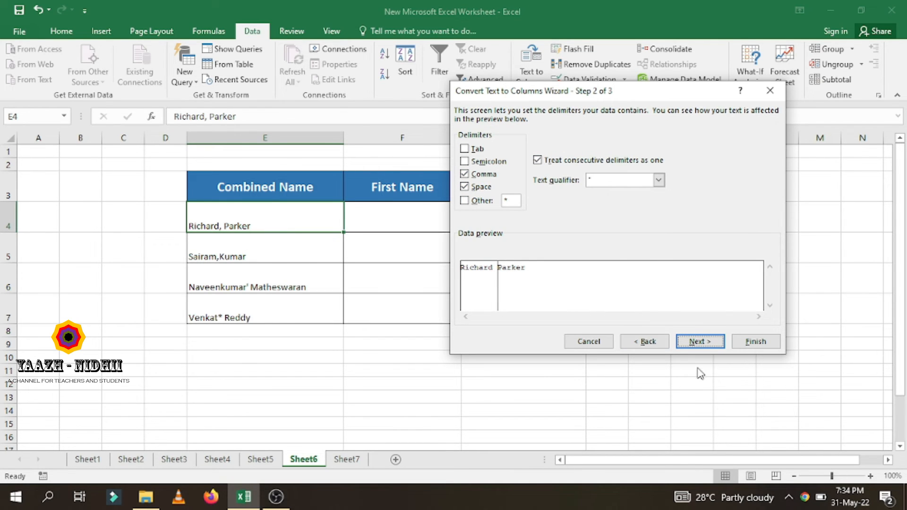
click(709, 343)
Step: Set the destination of the E4 split to cell F4 and finish the conversion, accepting replacement of existing data
drag(525, 202, 501, 203)
click(402, 216)
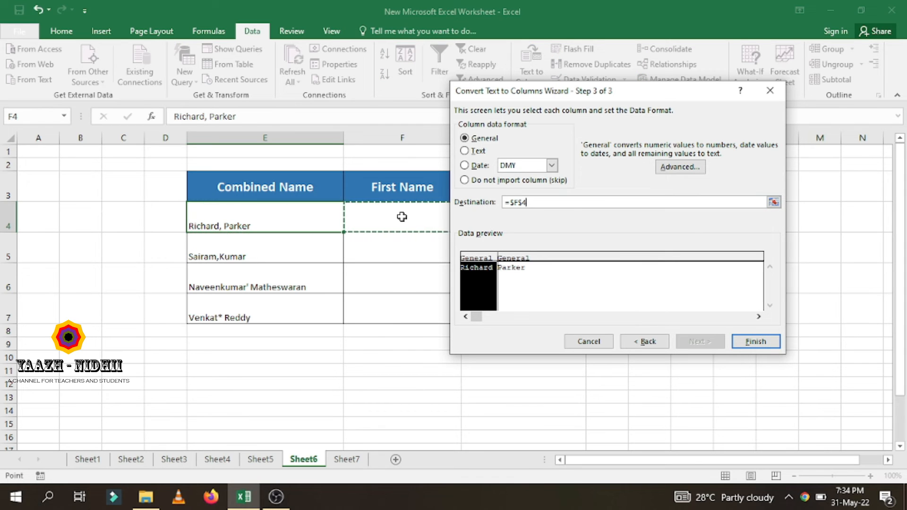
click(751, 345)
click(449, 285)
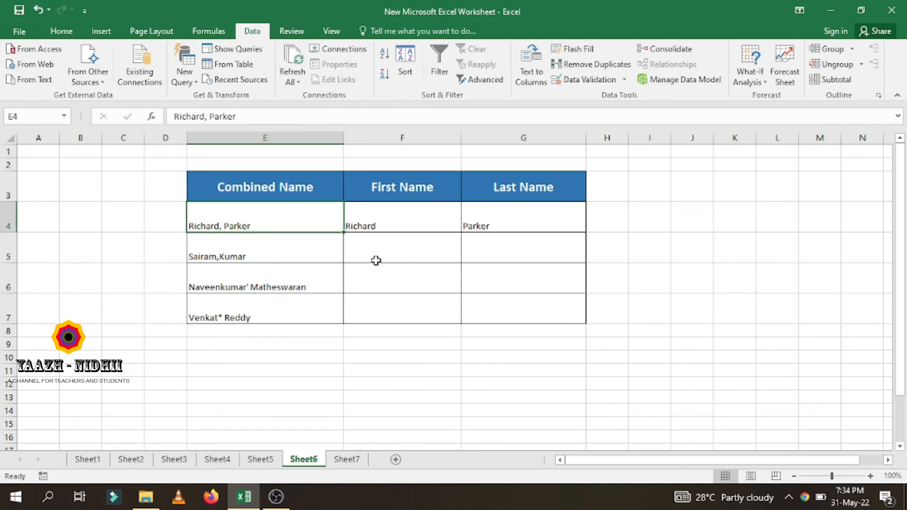
click(376, 257)
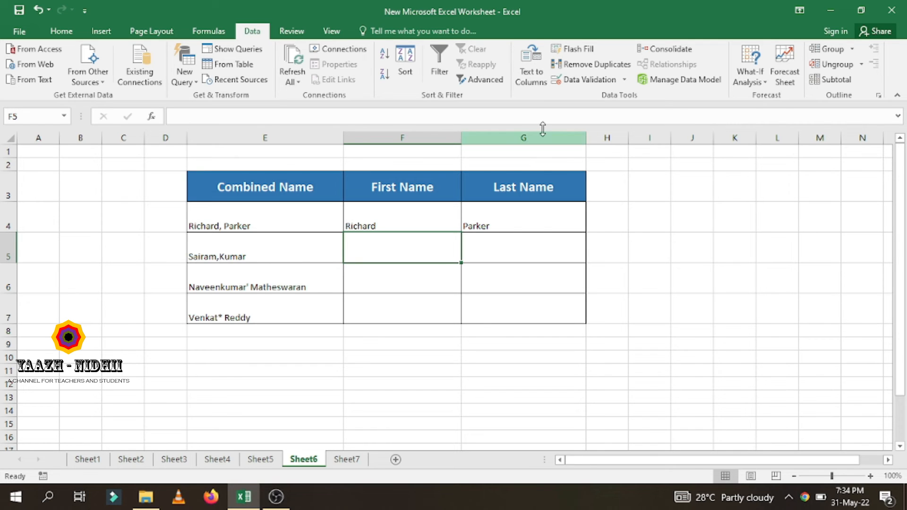
click(529, 72)
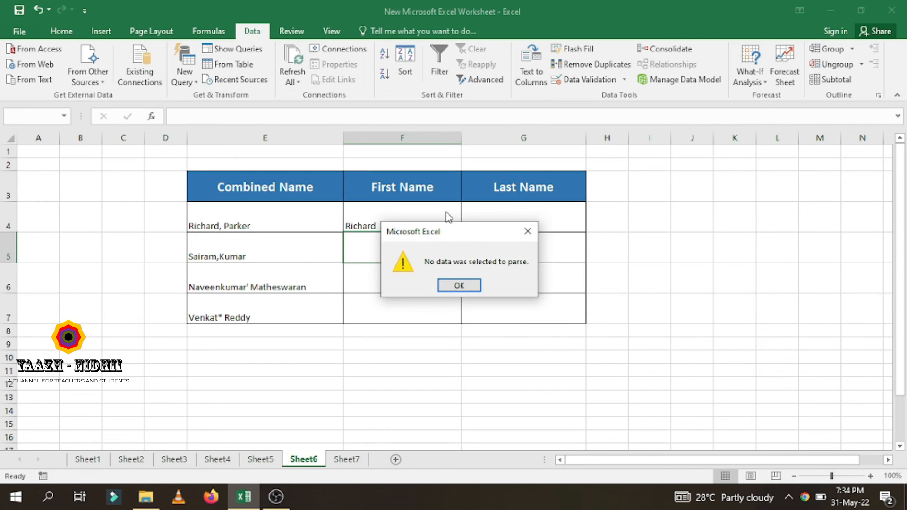
click(527, 231)
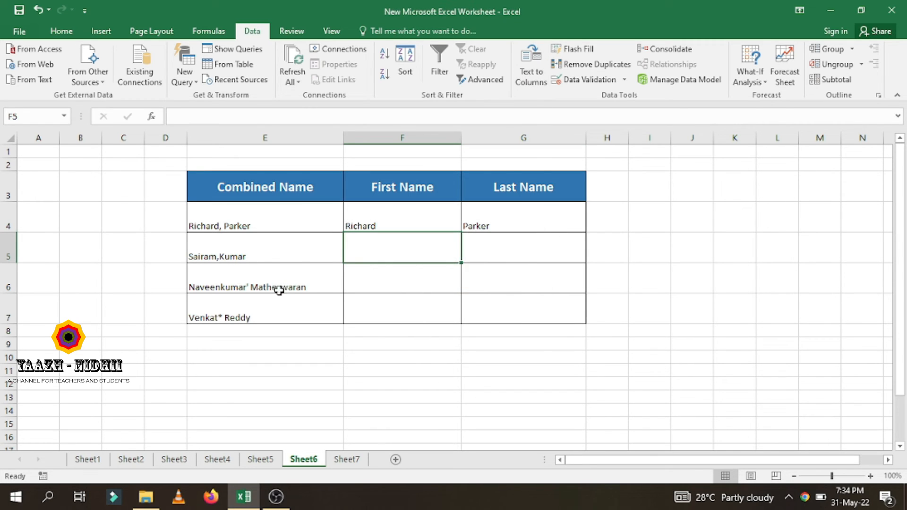
Step: Start Text to Columns on the combined name in E5 as delimited data, with comma as the only delimiter
click(262, 259)
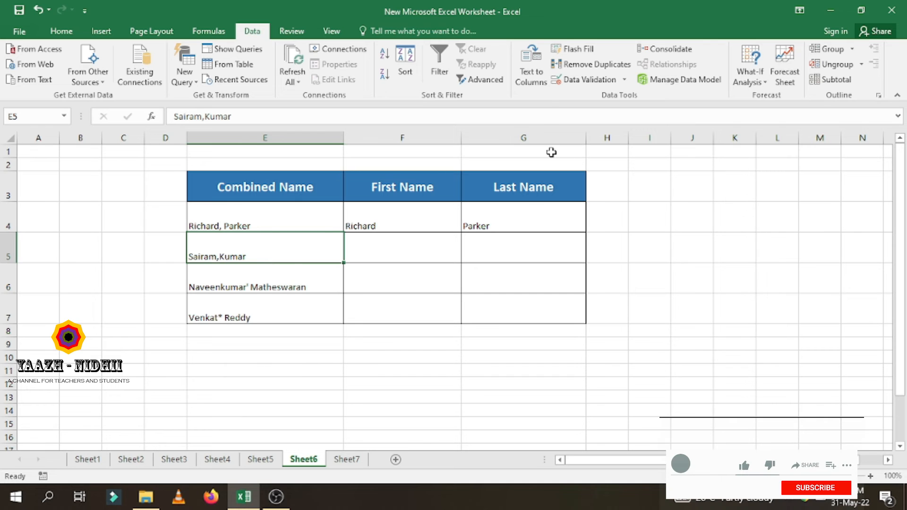
click(540, 79)
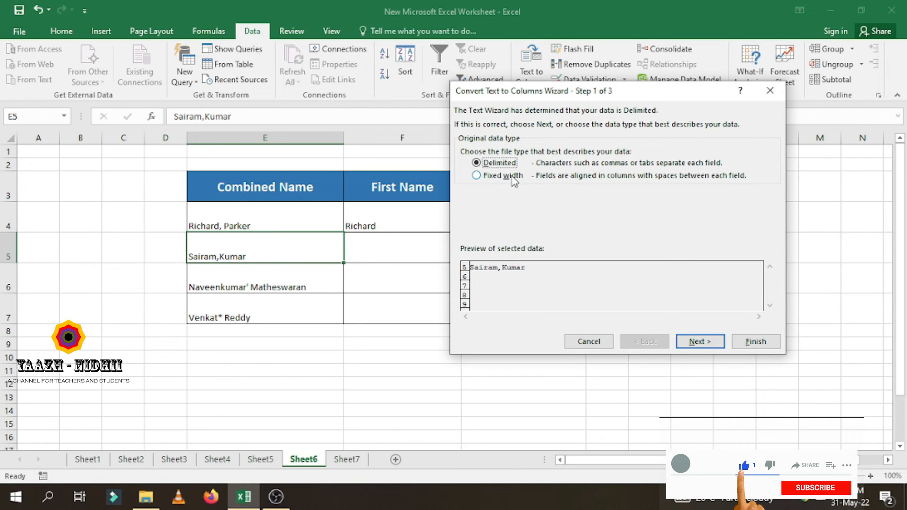
click(698, 341)
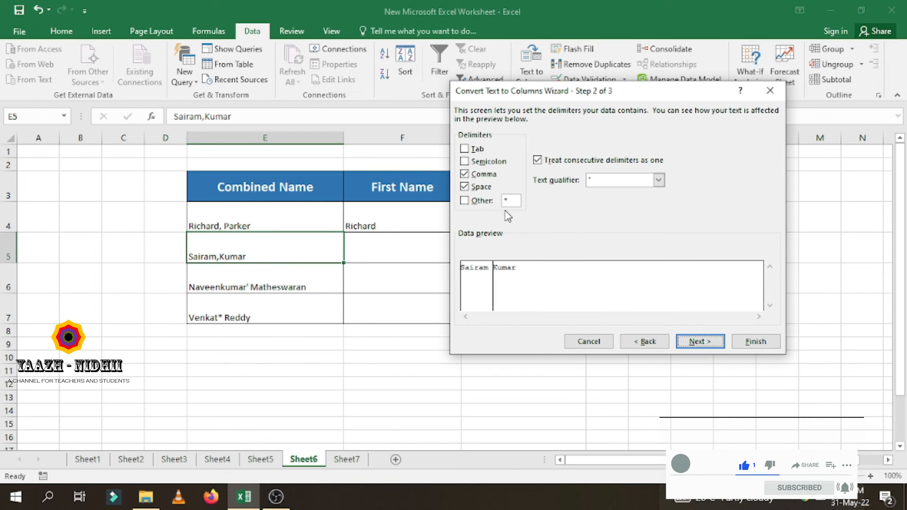
click(464, 189)
click(538, 160)
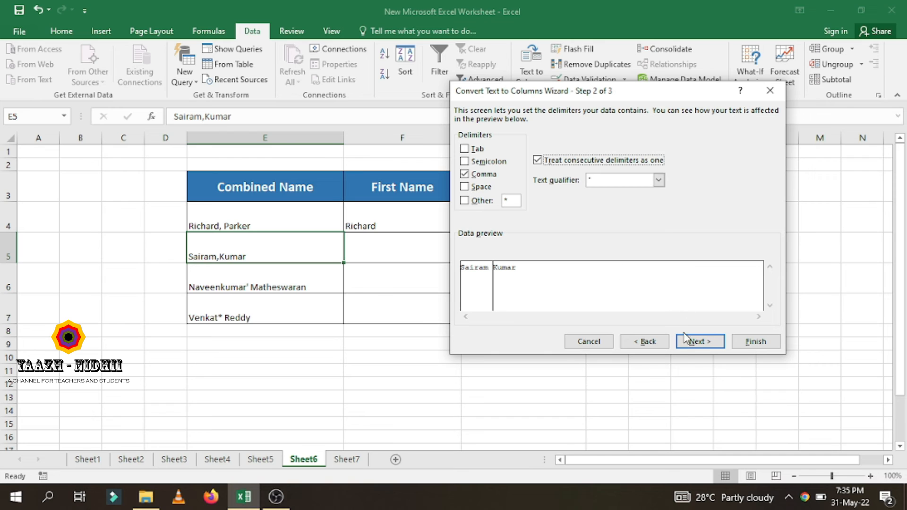
click(698, 342)
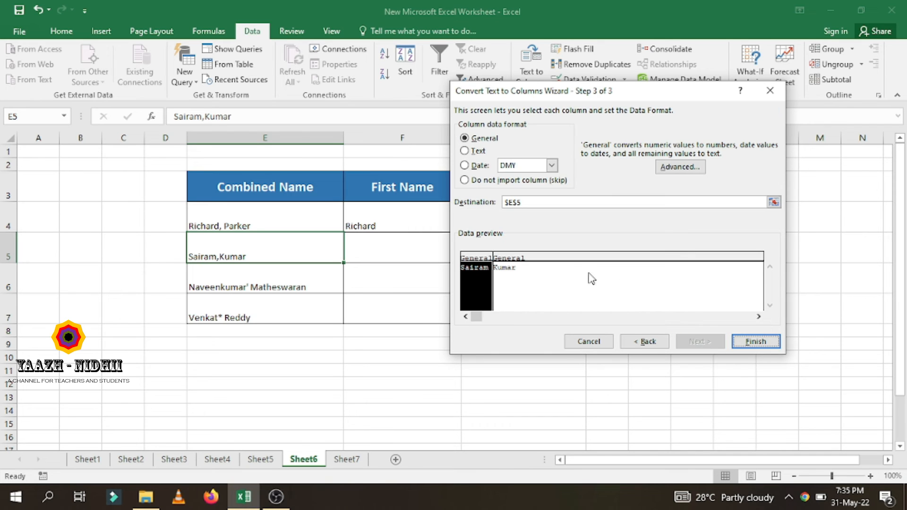
Step: Set the destination of the E5 split to cell F5 and finish the conversion, accepting replacement of existing data
click(539, 202)
click(366, 252)
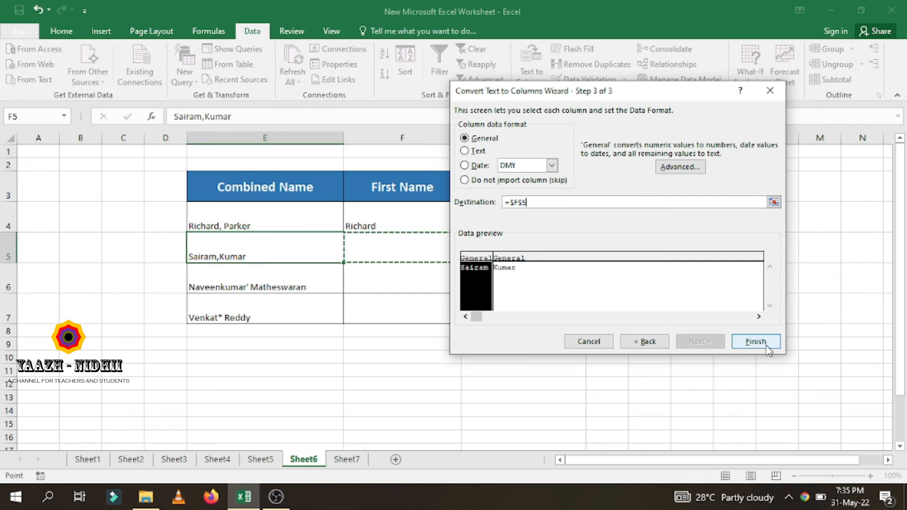
click(755, 341)
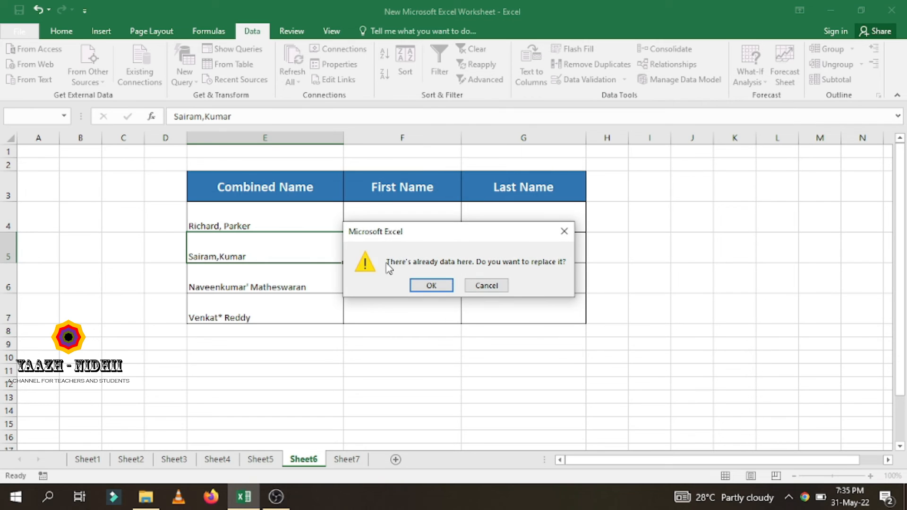
click(430, 286)
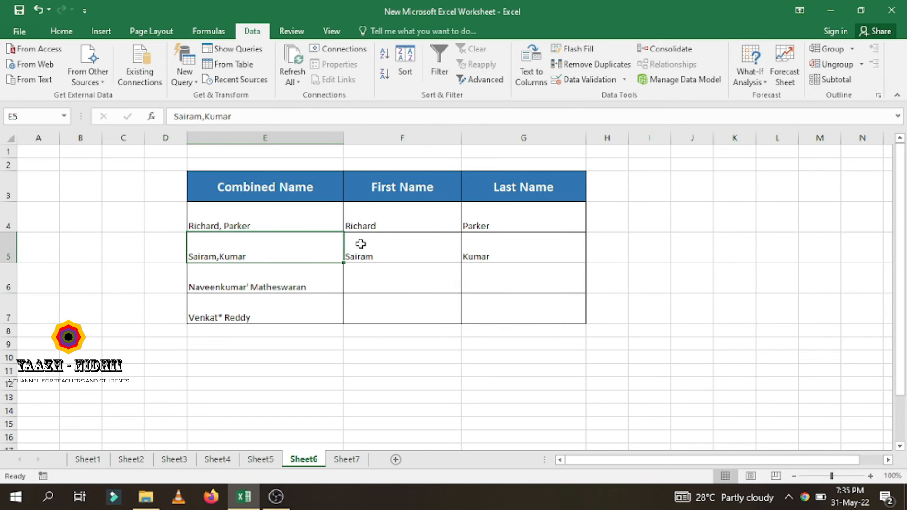
Step: Start Text to Columns on the combined name in E6 as delimited data, with the custom character ' as the only delimiter
click(296, 281)
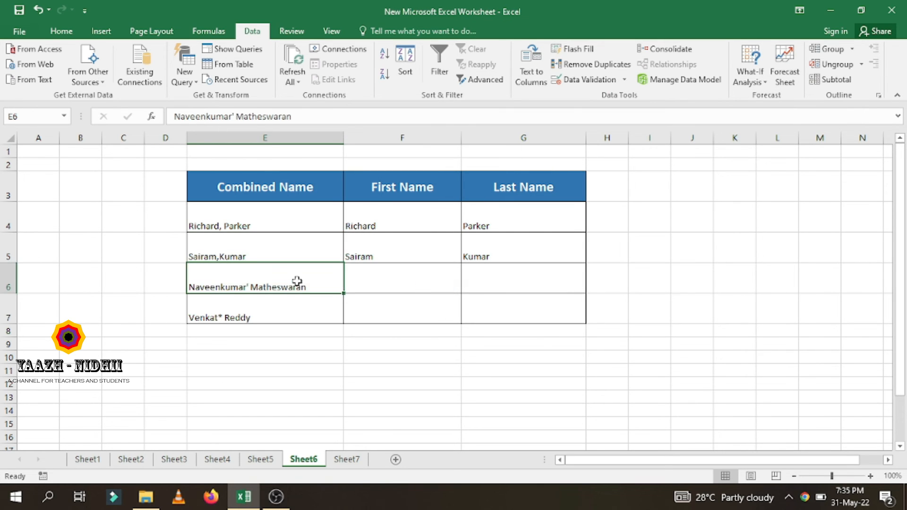
click(537, 69)
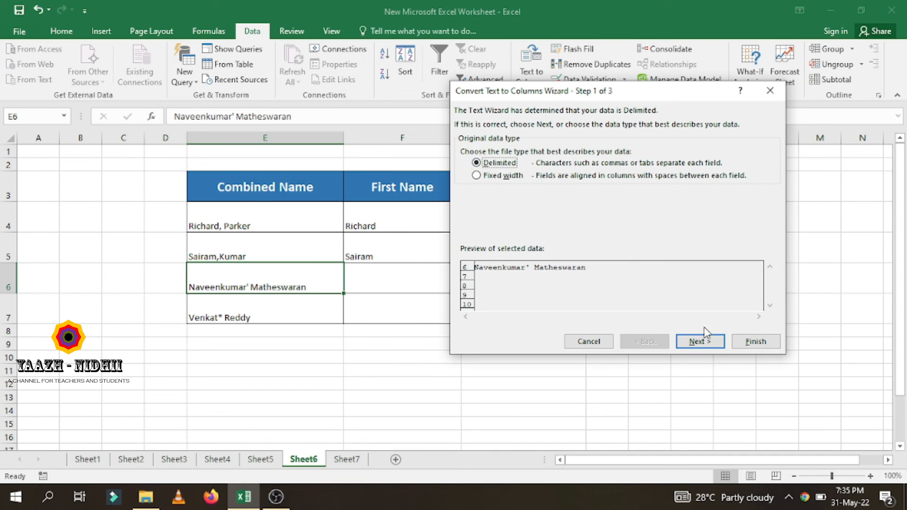
click(706, 342)
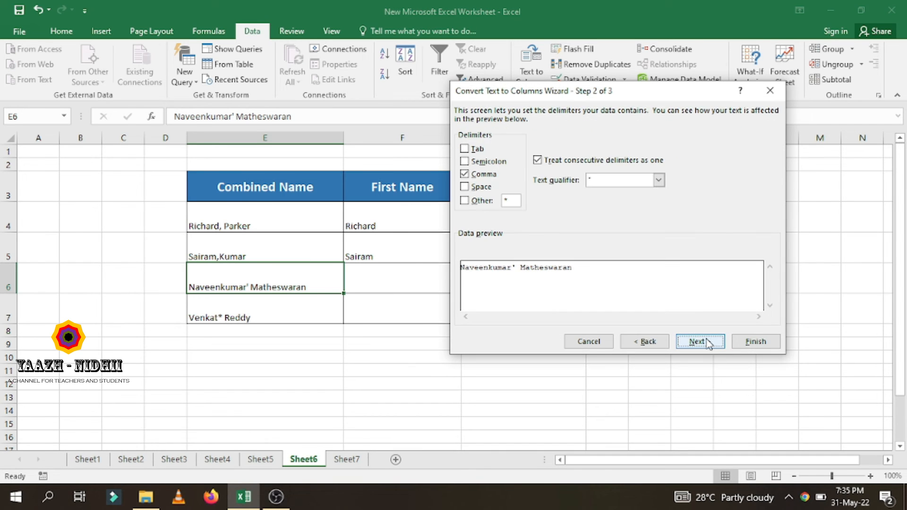
click(465, 175)
click(466, 201)
text(')
click(711, 350)
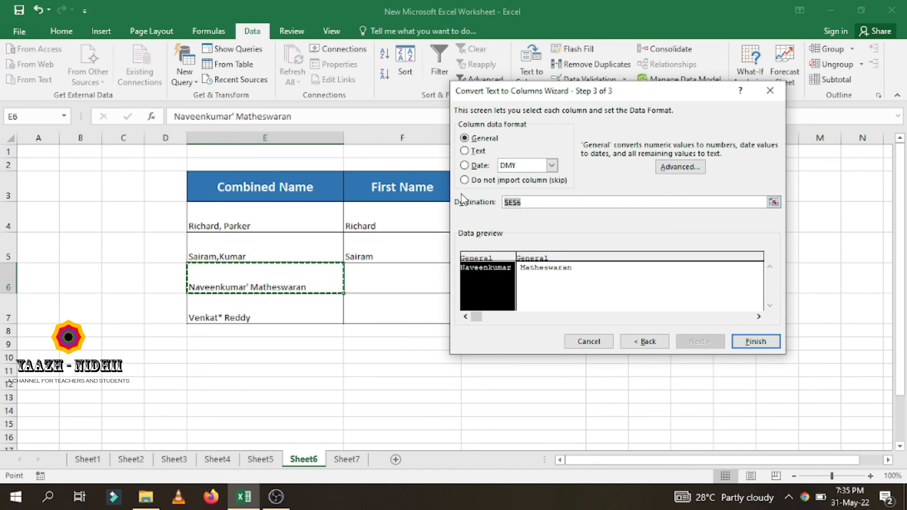
Step: Set the destination of the E6 split to cell F6 and finish the conversion, accepting replacement of existing data
click(388, 278)
click(757, 342)
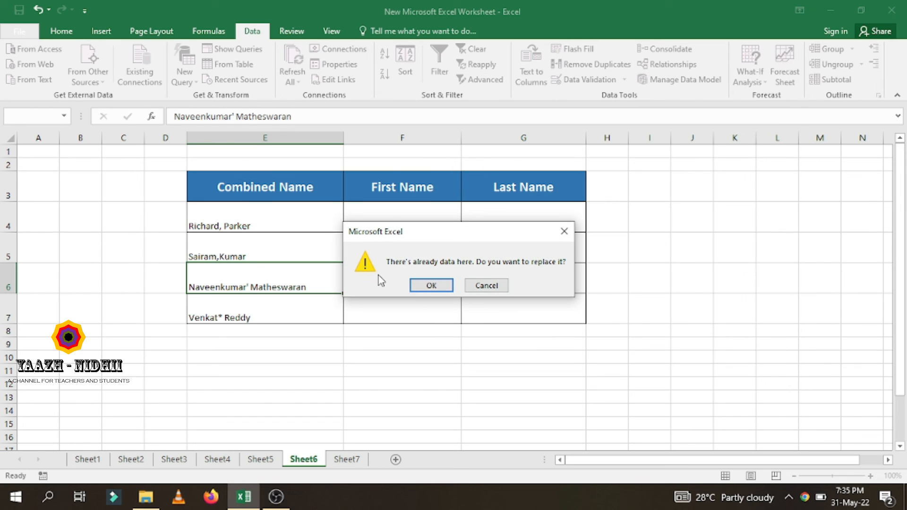
click(419, 287)
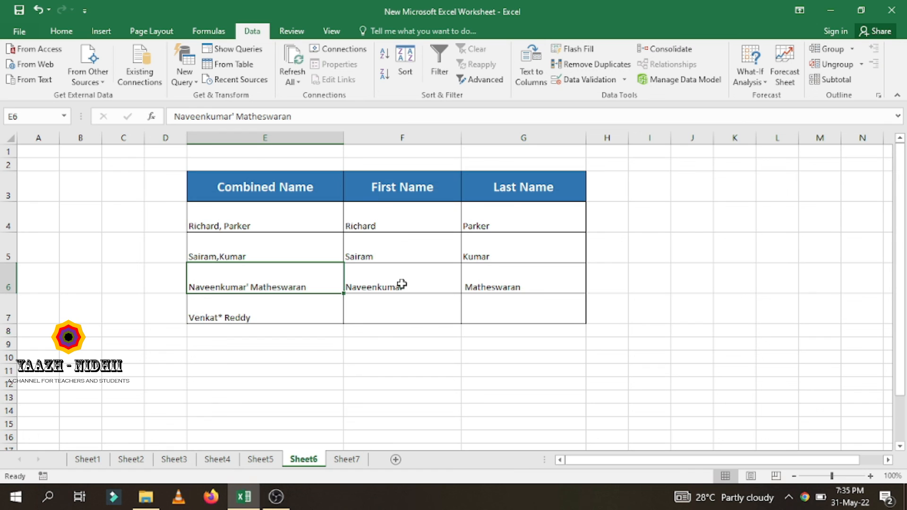
Step: Start Text to Columns on the combined name in E7 as delimited data, with the custom character * as the delimiter
click(296, 319)
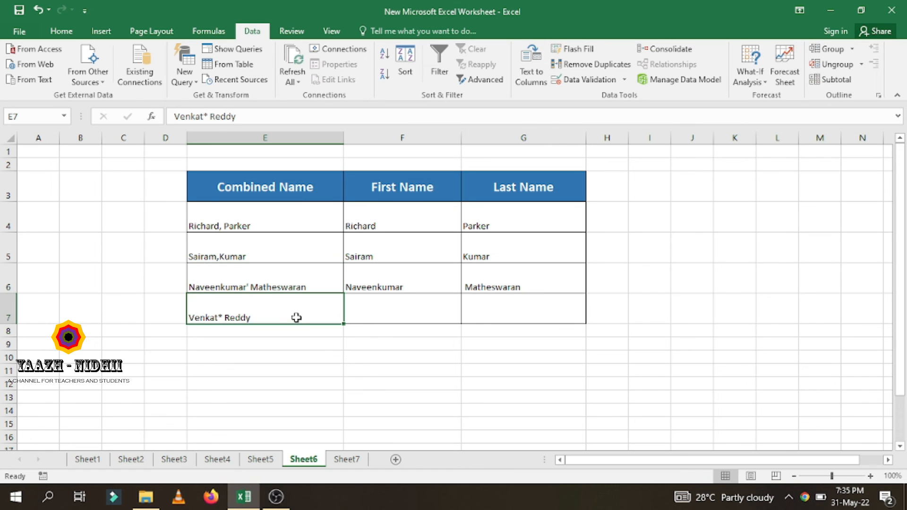
click(537, 70)
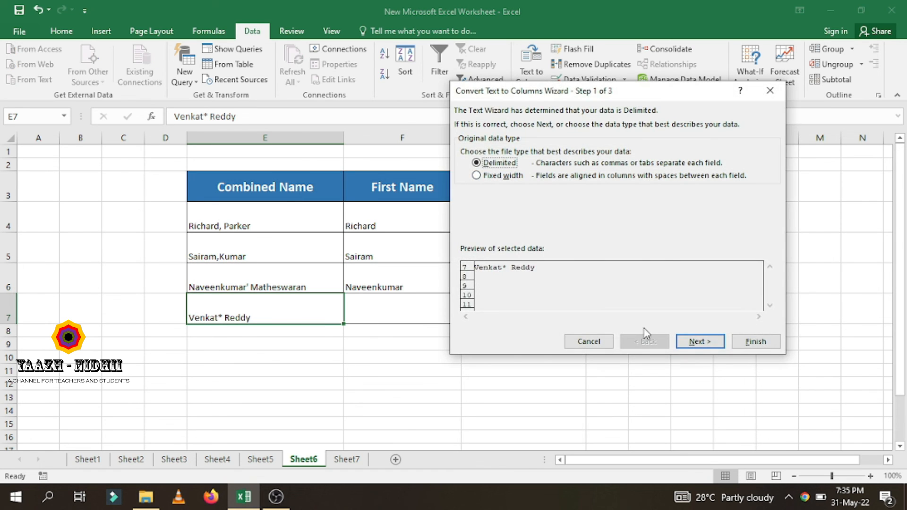
click(700, 342)
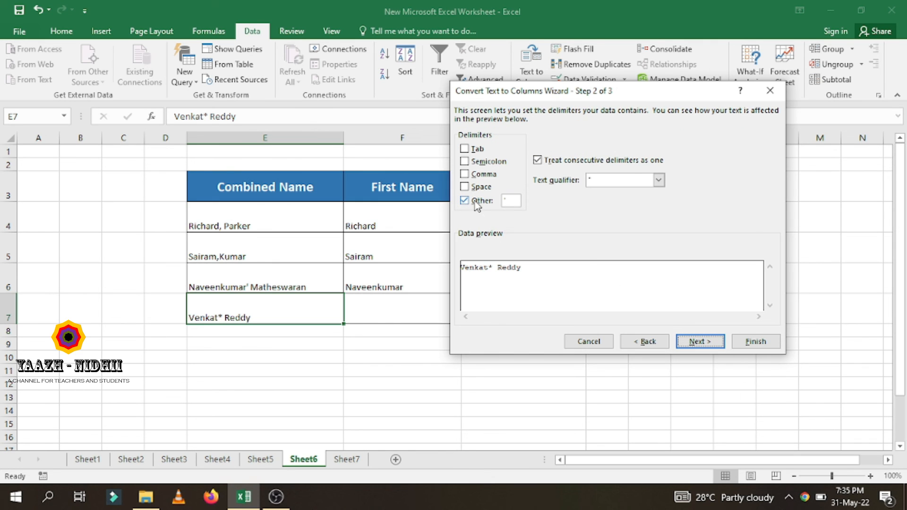
drag(508, 201, 485, 203)
text(*)
click(465, 175)
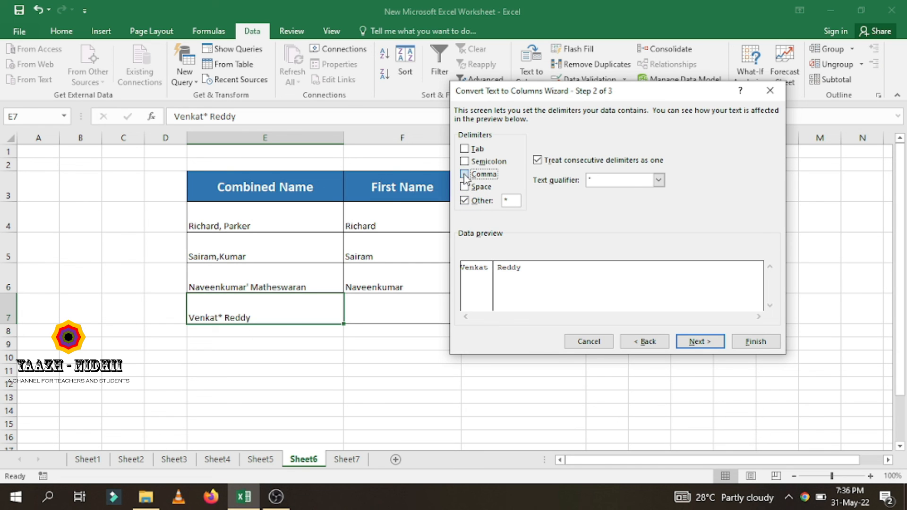
click(705, 345)
Step: Set the destination of the E7 split to cell F7 and finish the conversion, accepting replacement of existing data
click(543, 203)
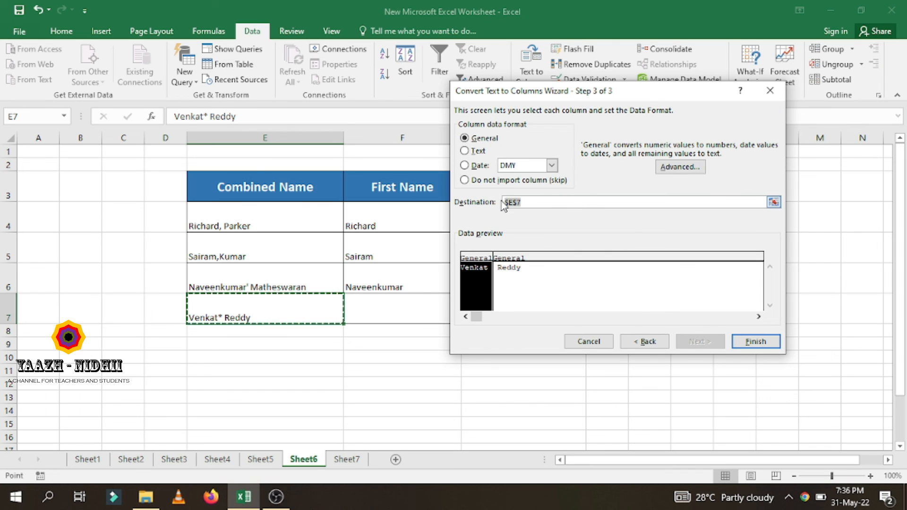
click(388, 310)
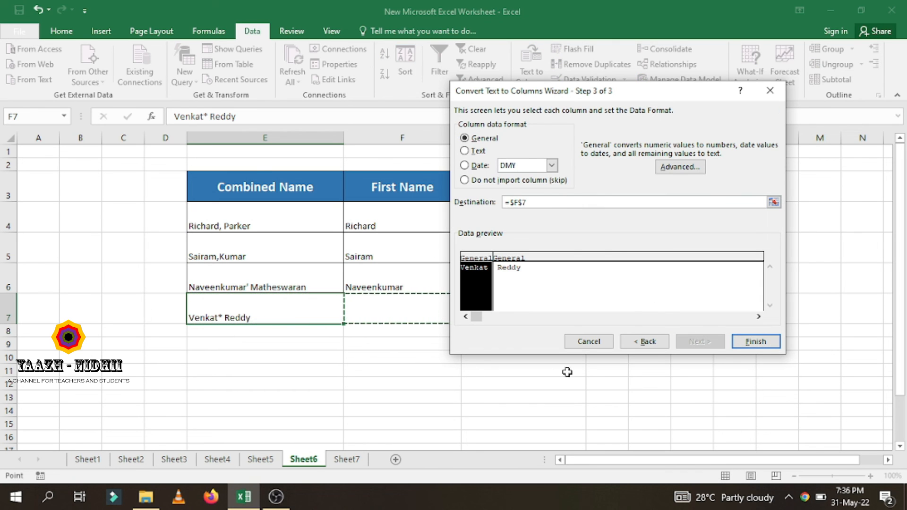
click(753, 341)
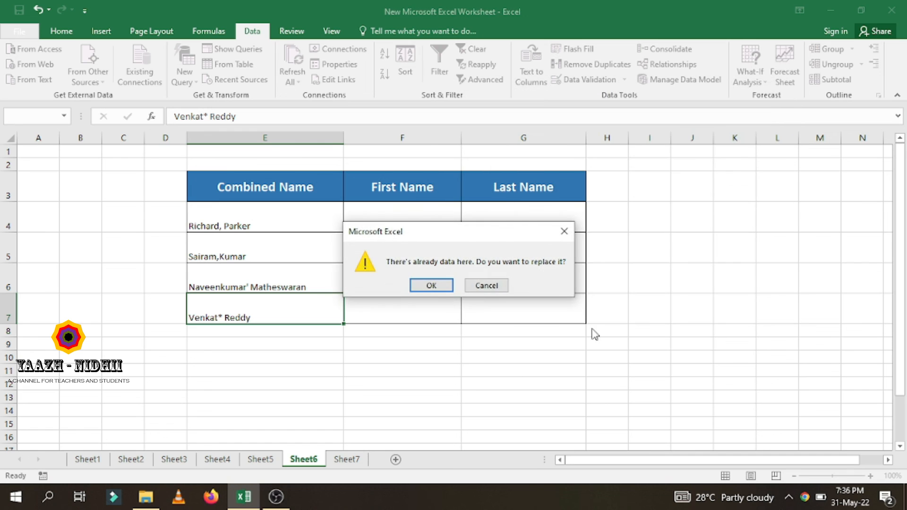
click(432, 285)
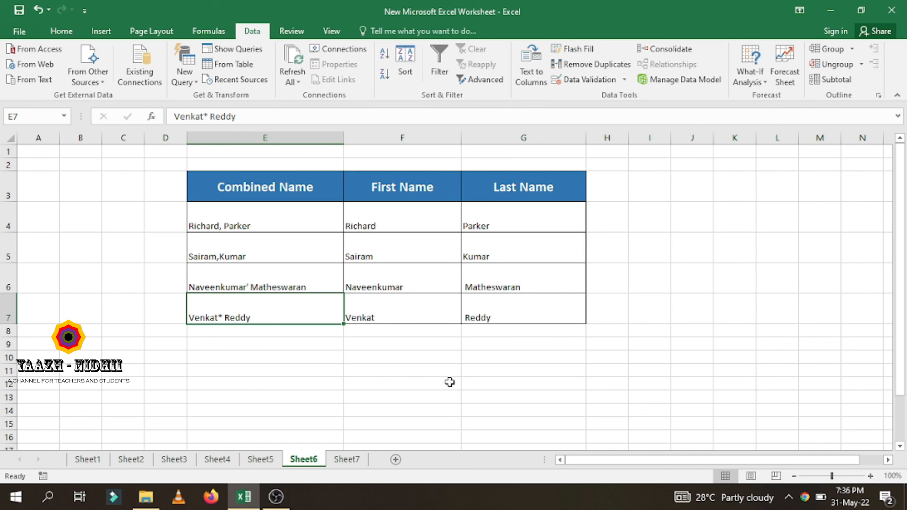